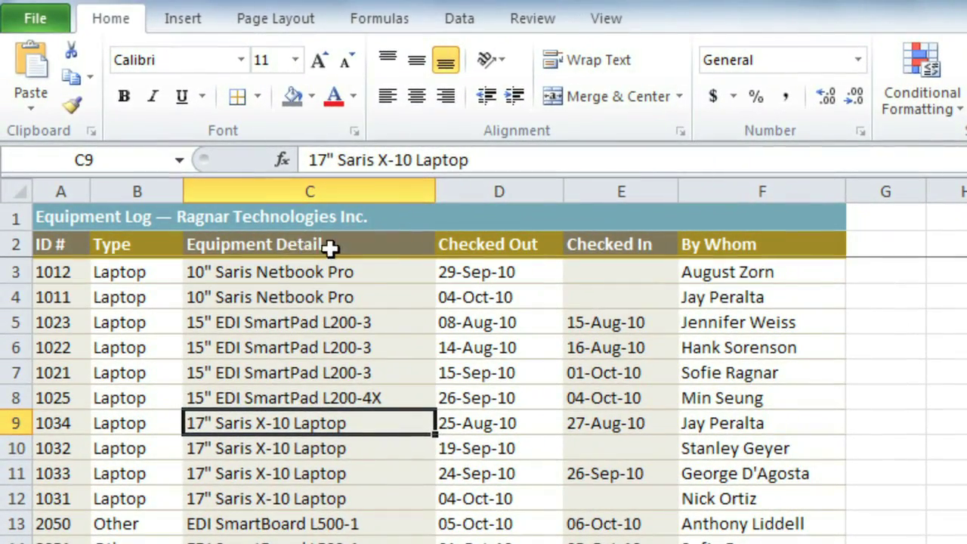
Turn on AutoFilter for the row 2 Equipment Log headings via Data > Filter.
left_click(334, 248)
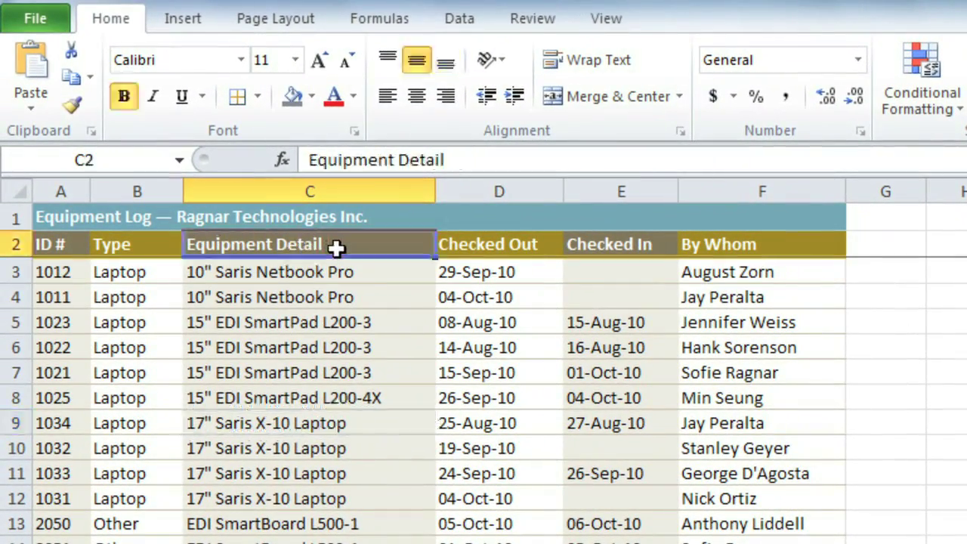
left_click(548, 249)
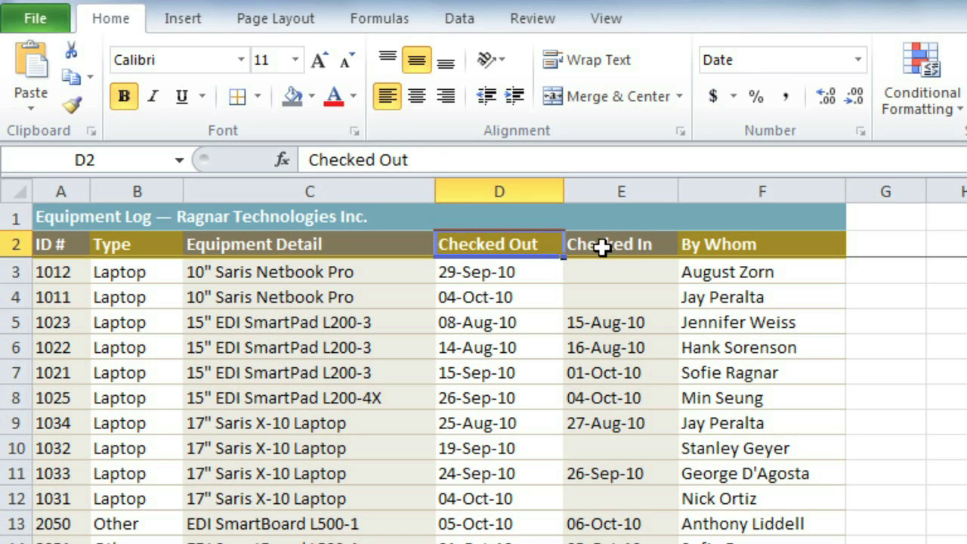
left_click(660, 247)
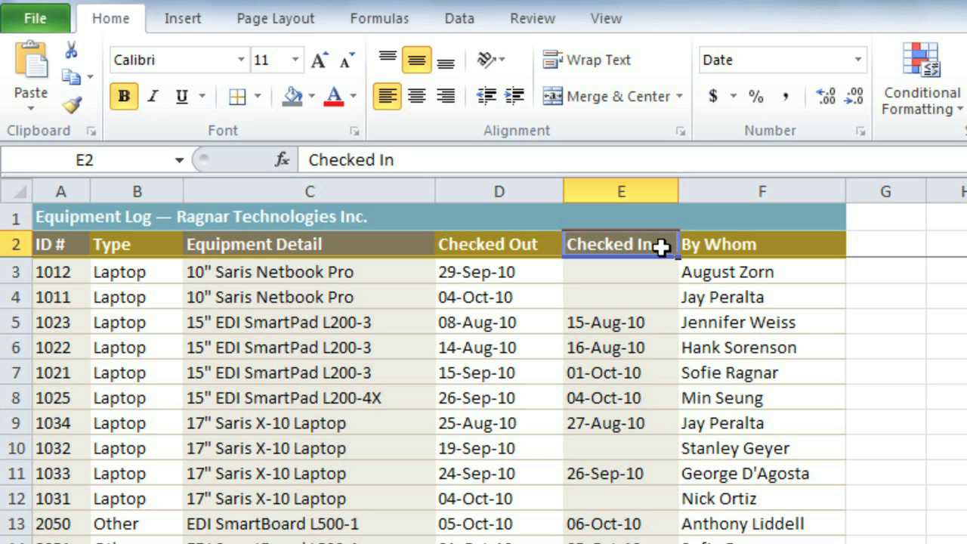
left_click(458, 20)
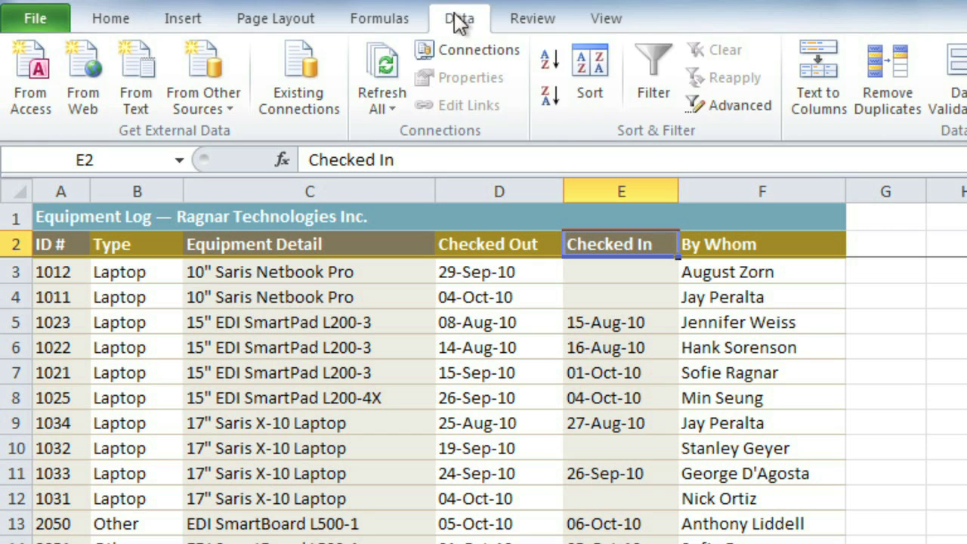
left_click(655, 101)
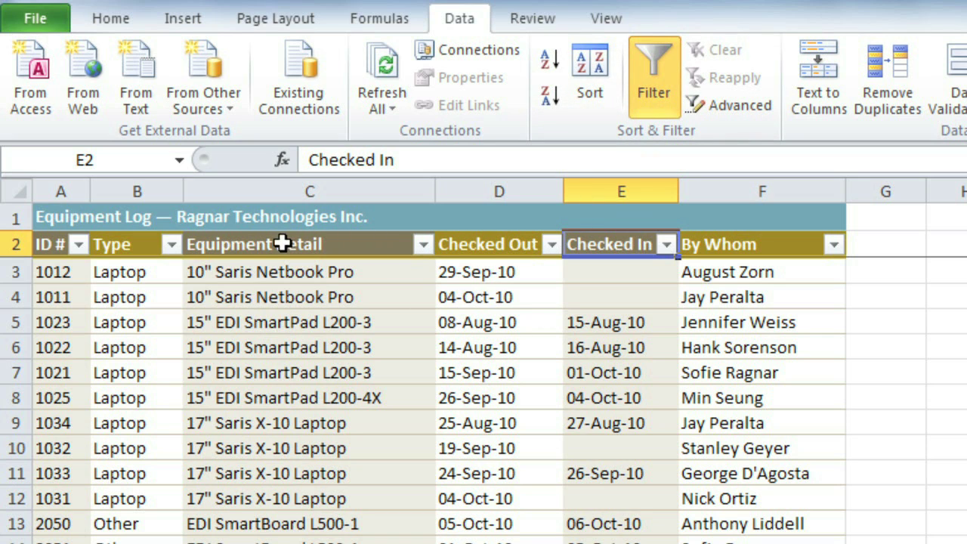
left_click(171, 247)
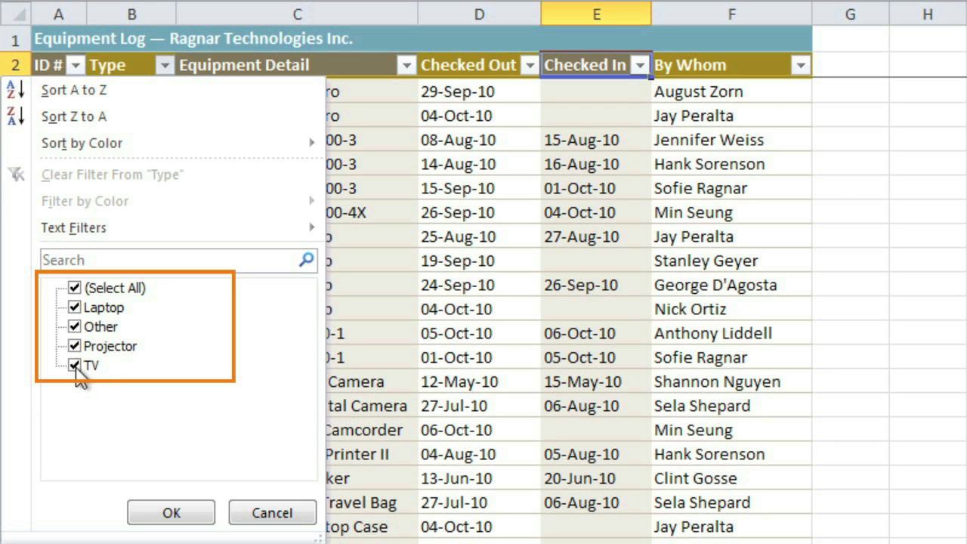
Filter the Type column to Laptop and Projector, excluding TV and Other.
left_click(74, 366)
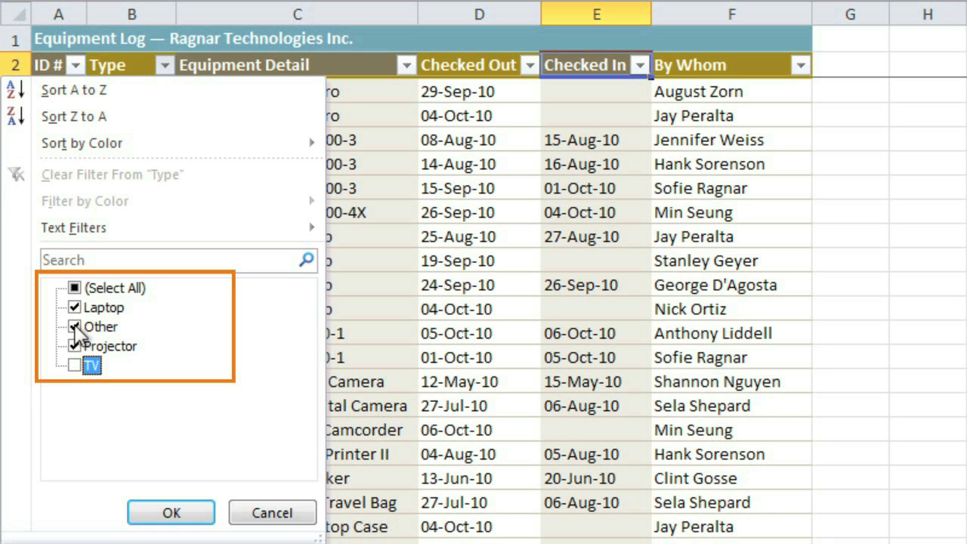
left_click(75, 328)
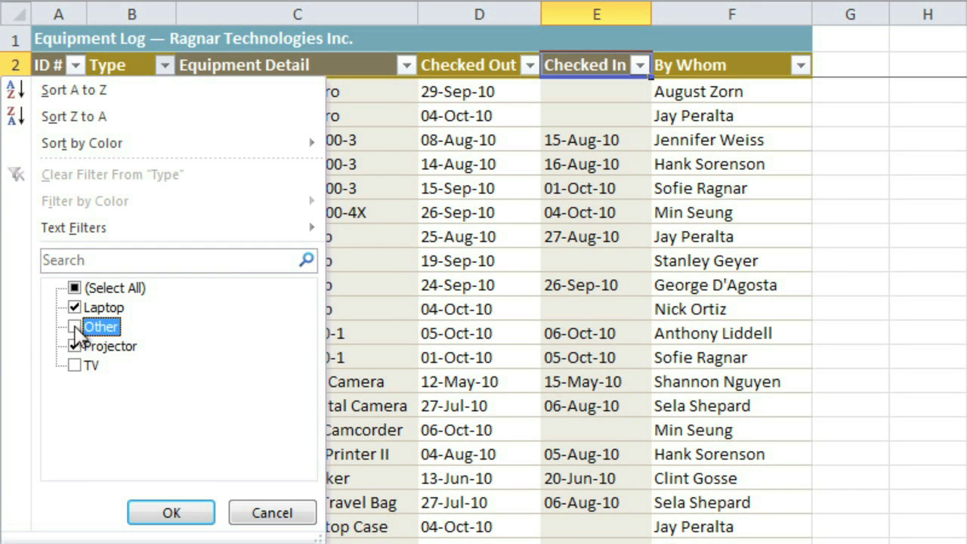
left_click(161, 515)
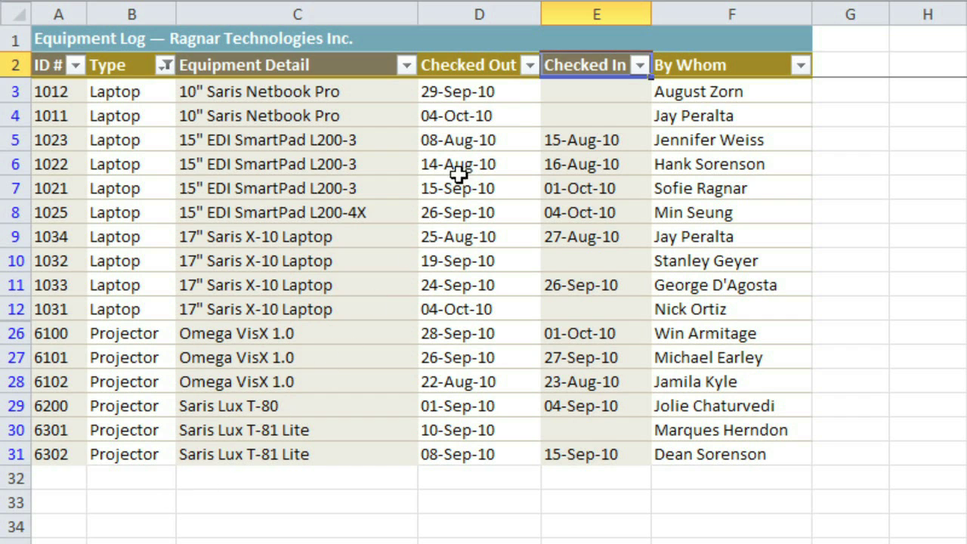
Filter Checked Out to August dates only, then clear that date filter.
left_click(529, 66)
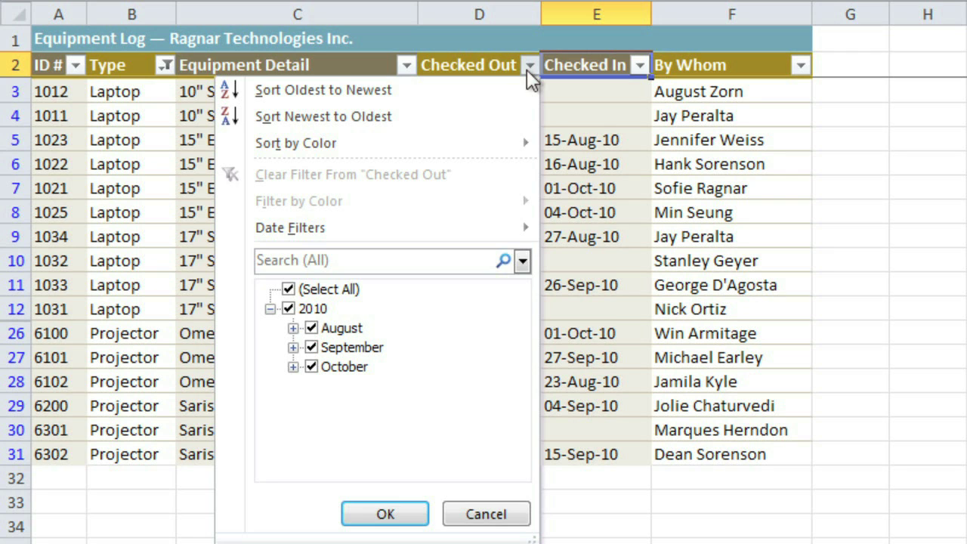
left_click(312, 347)
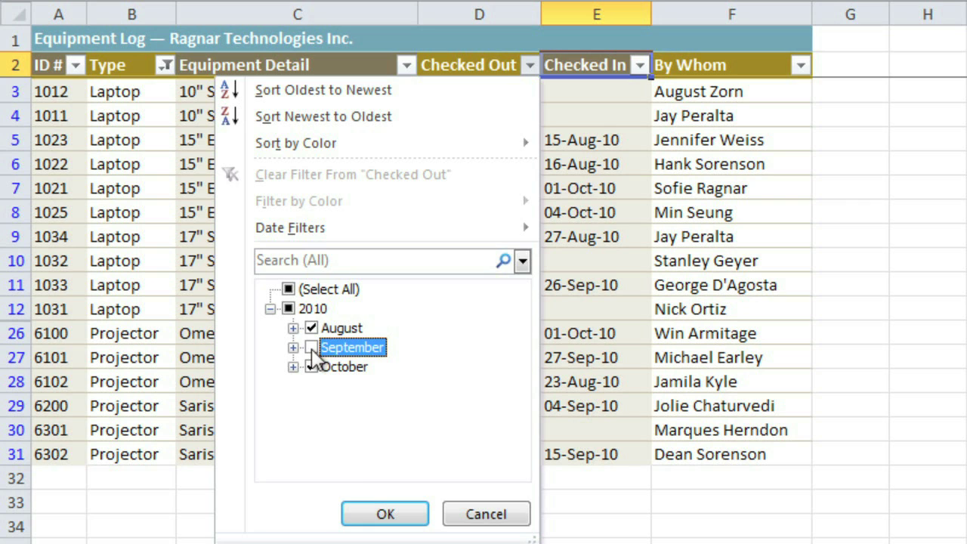
left_click(310, 367)
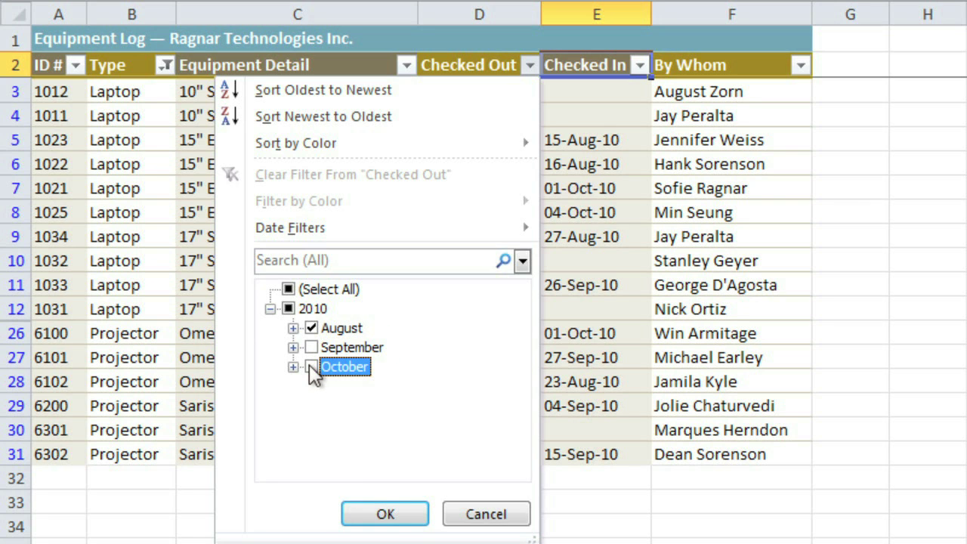
left_click(293, 328)
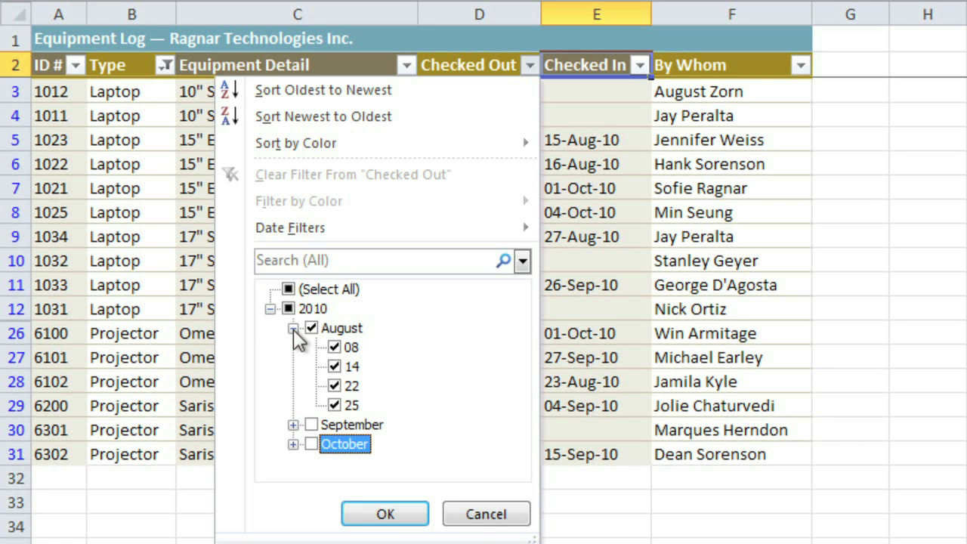
left_click(381, 514)
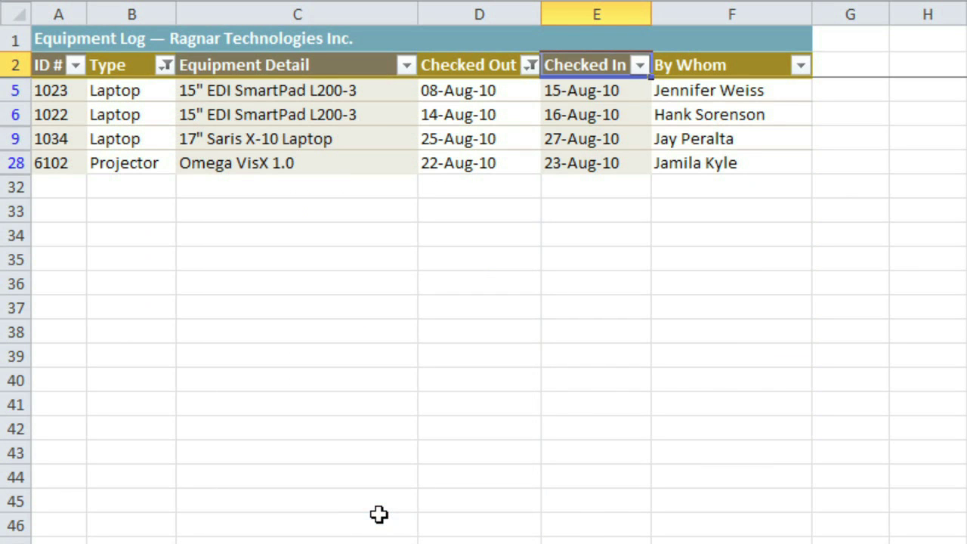
left_click(531, 66)
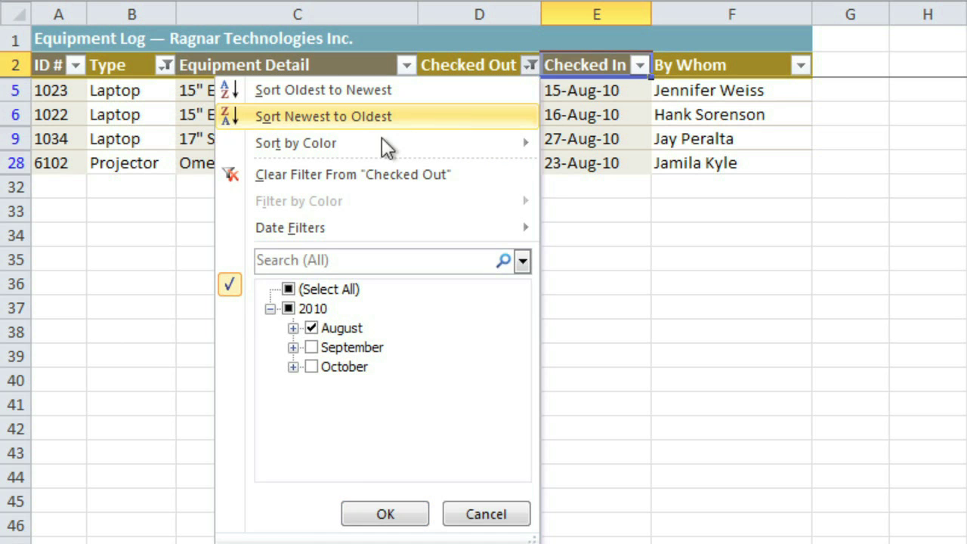
left_click(304, 175)
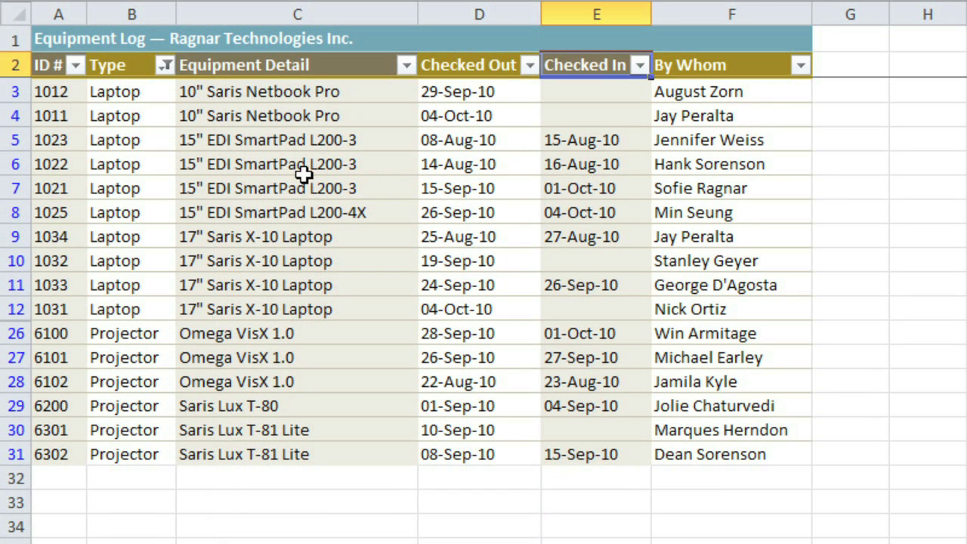
left_click(166, 67)
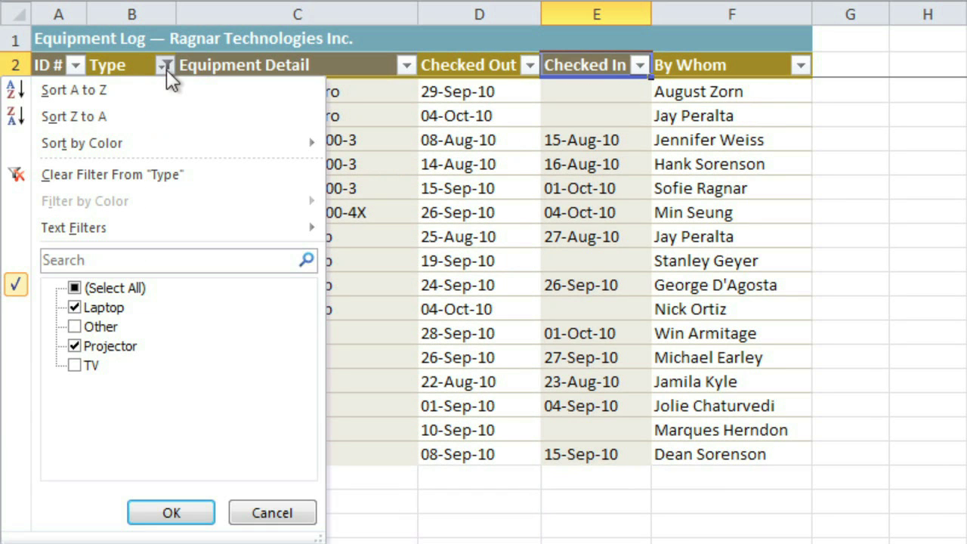
left_click(96, 174)
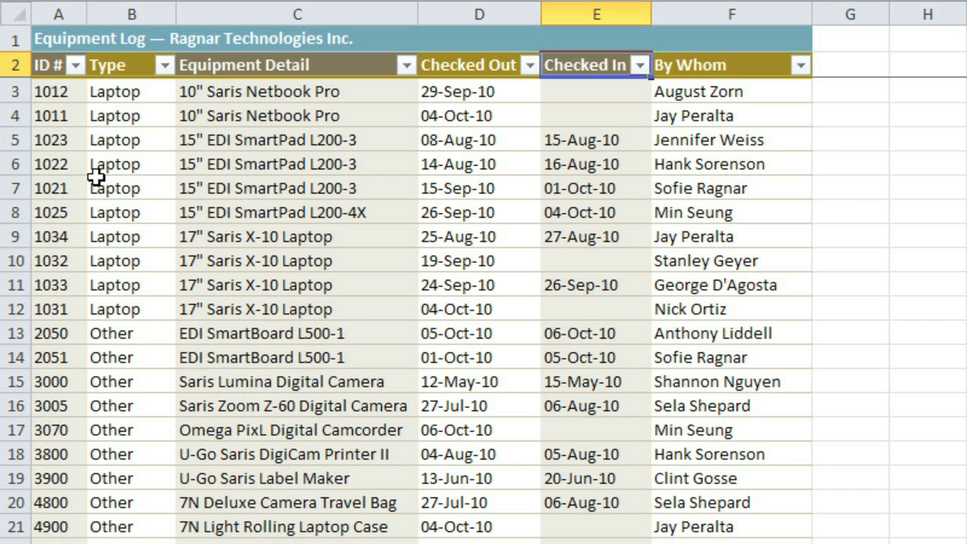
left_click(407, 66)
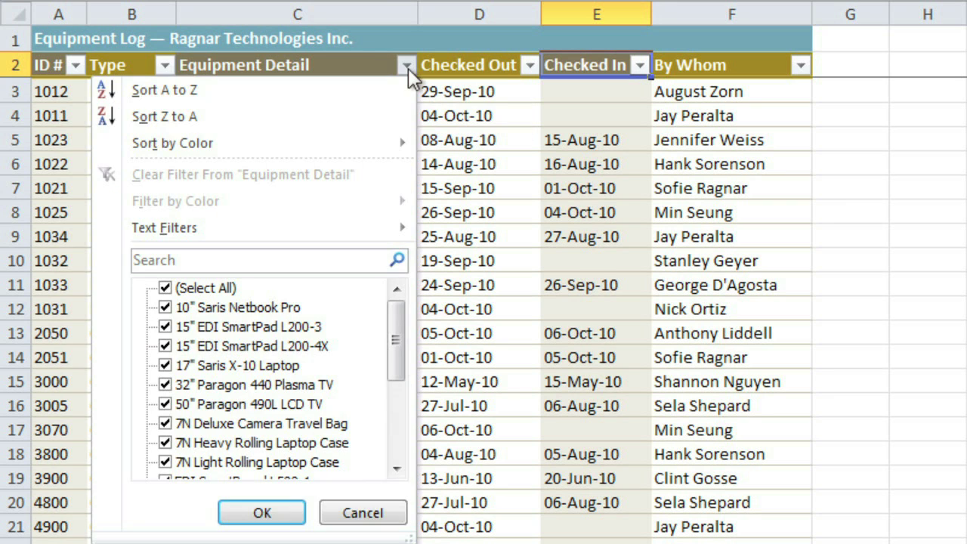
Search Equipment Detail for 'saris' so only Saris rows are shown.
left_click(259, 260)
type("saris")
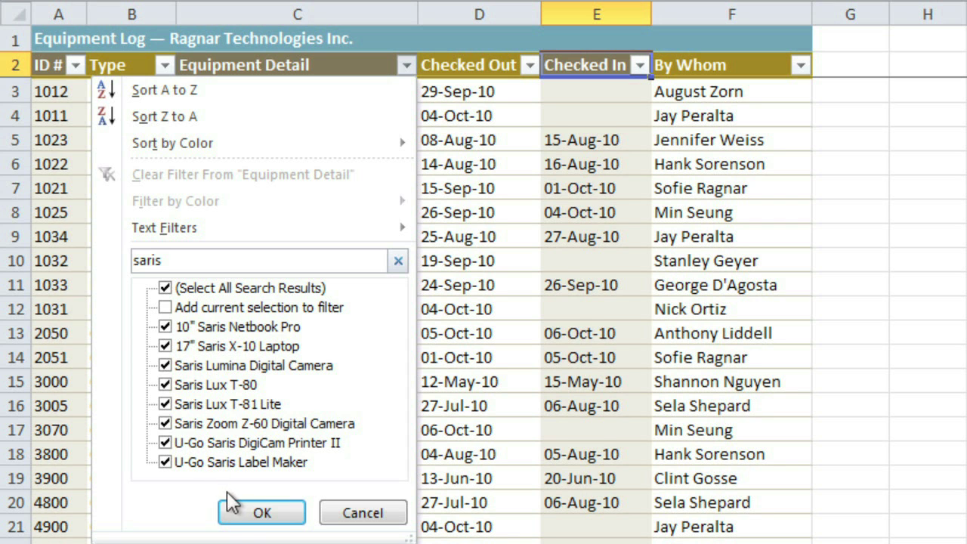
left_click(233, 514)
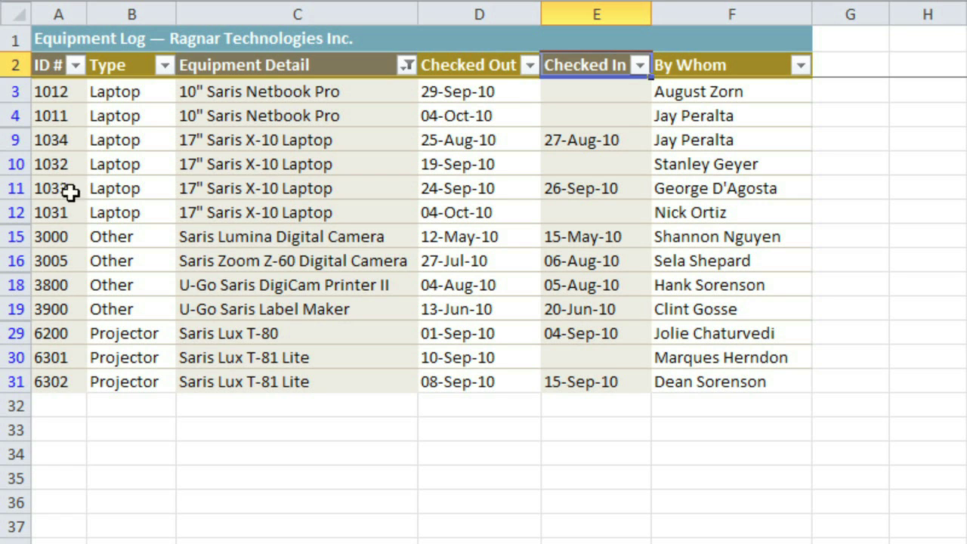
Apply a Number Filters > Between filter on ID # from 3000 to 4000.
left_click(73, 67)
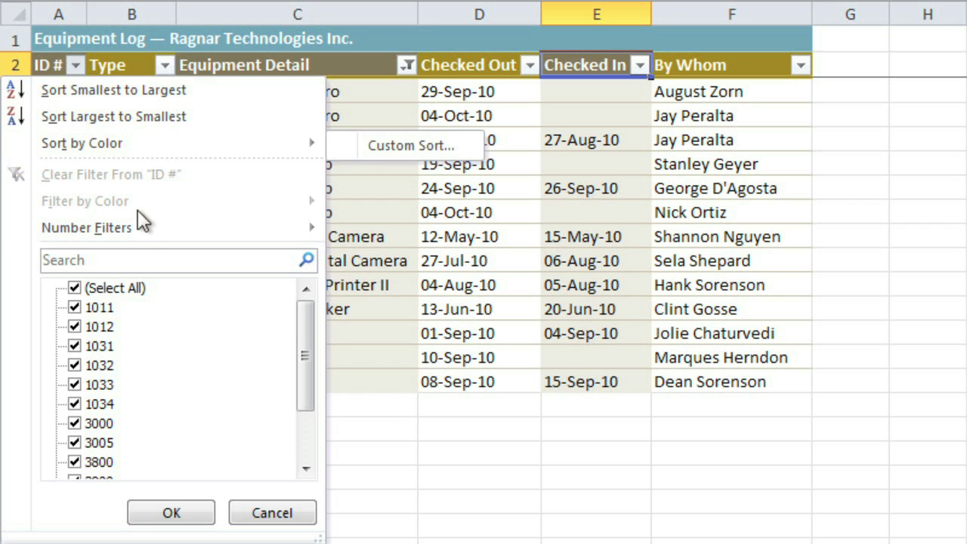
mouse_move(87, 228)
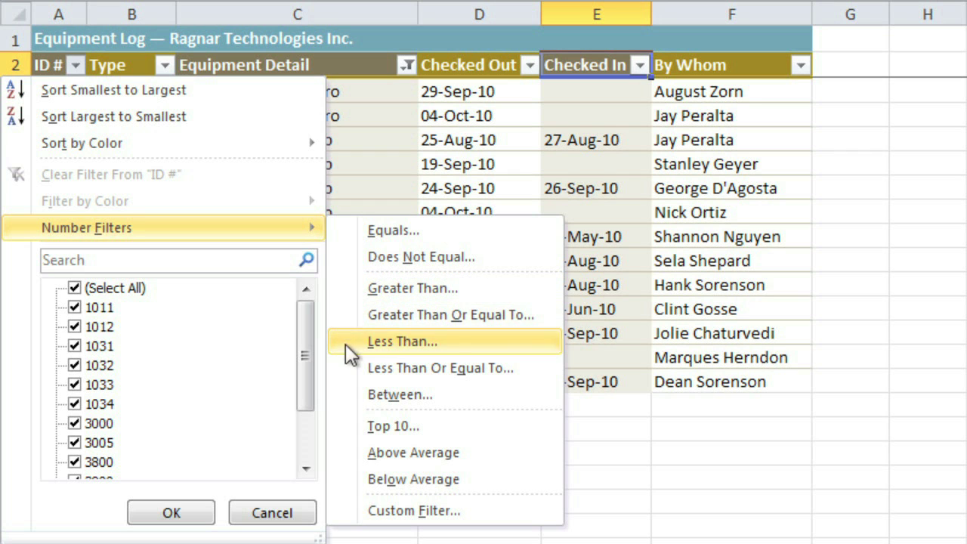
left_click(361, 399)
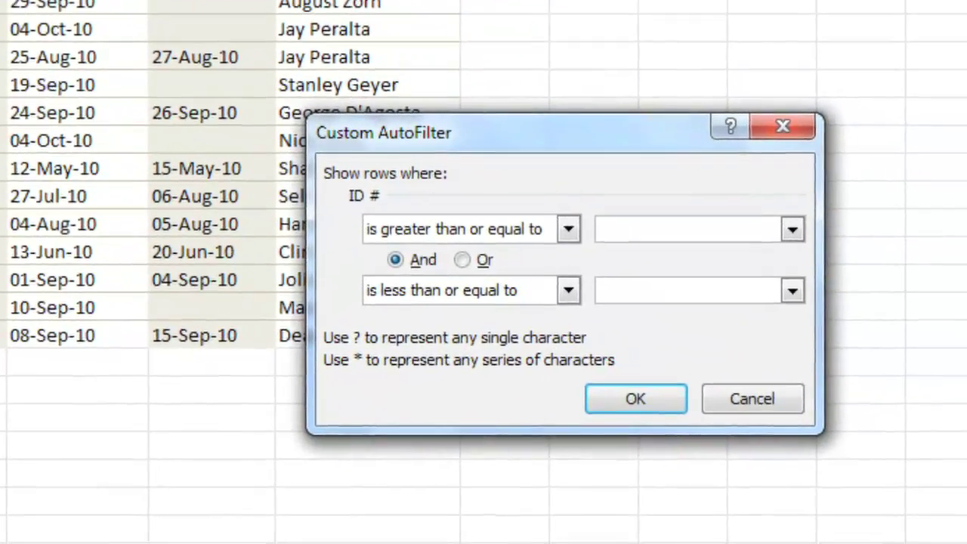
type("300")
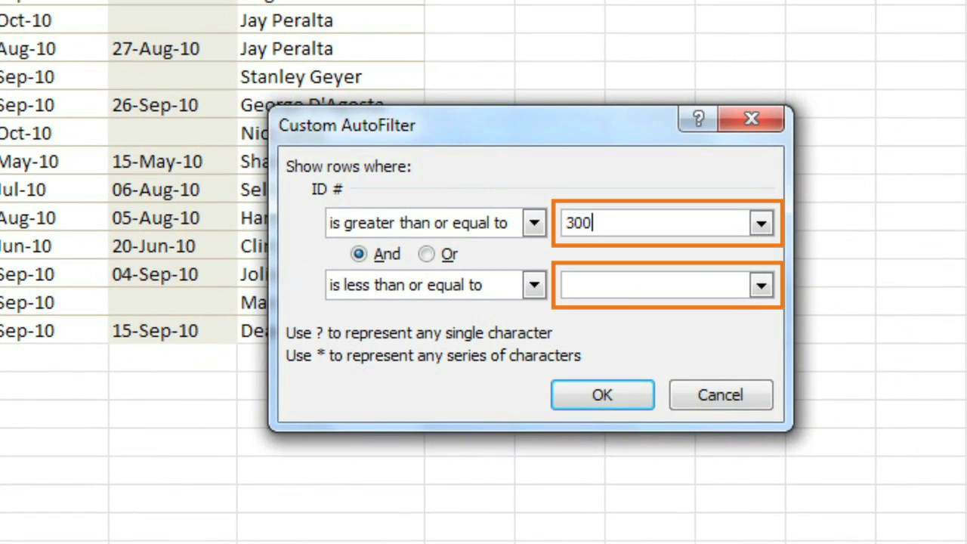
type("0")
left_click(643, 281)
type("4000")
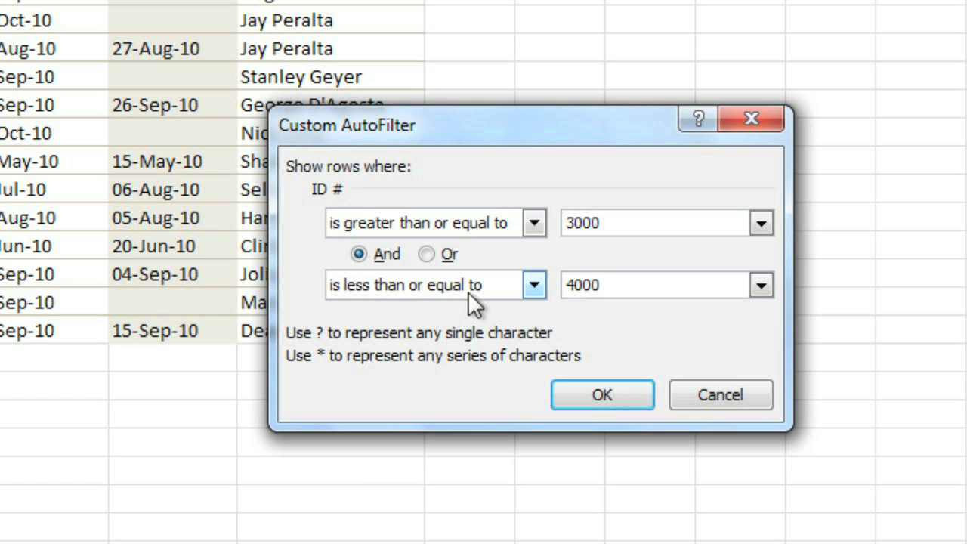
left_click(566, 395)
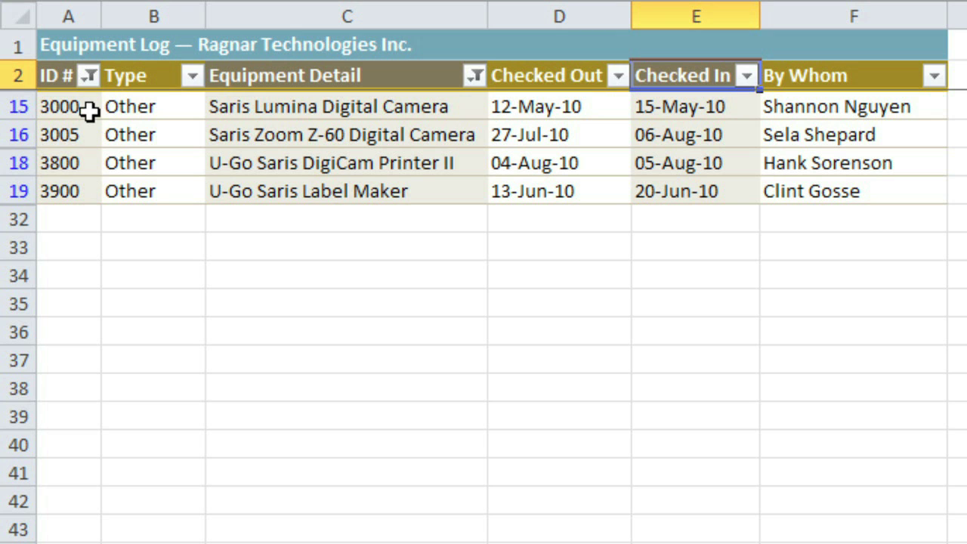
left_click(90, 79)
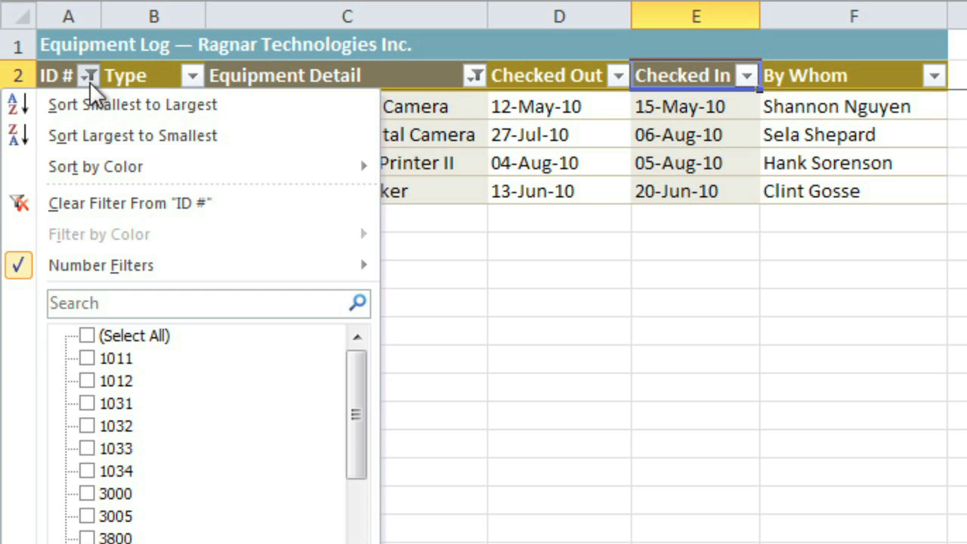
Clear the ID # range filter and the Saris Equipment Detail filter.
left_click(103, 205)
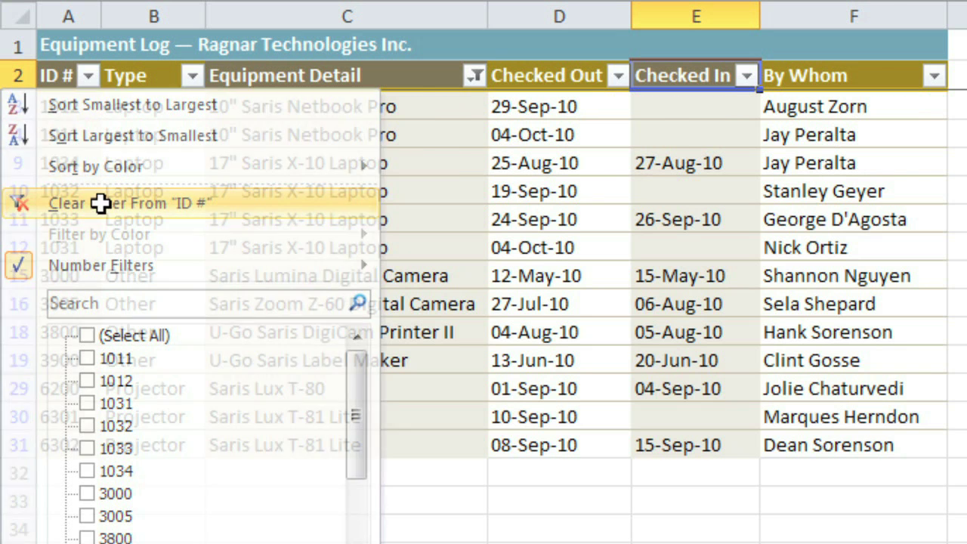
left_click(473, 79)
mouse_move(298, 166)
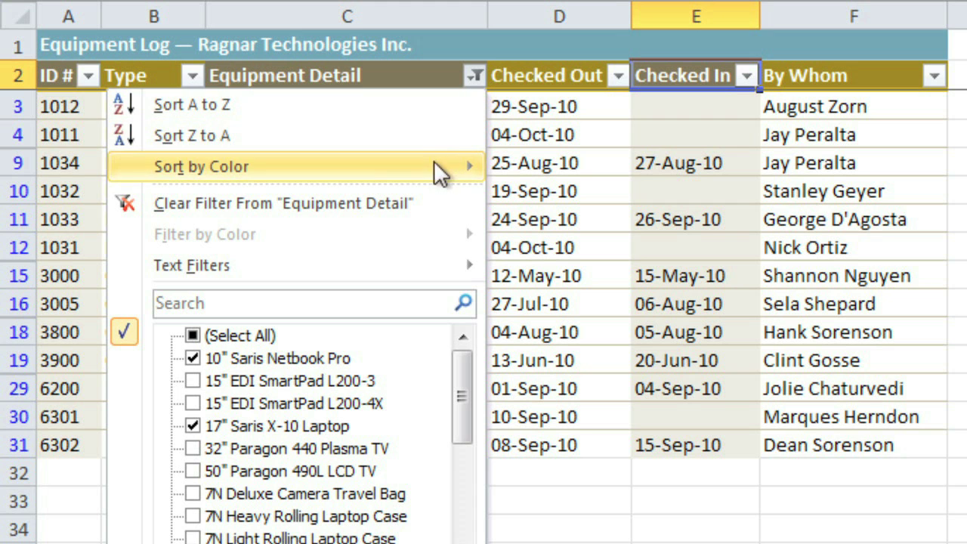
left_click(396, 201)
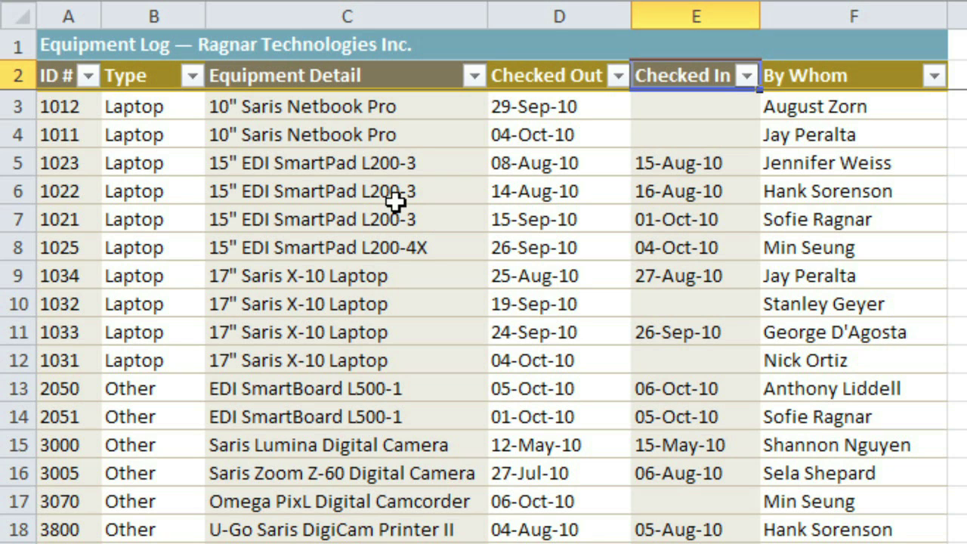
Apply a Date Filters > This Week filter to the Checked Out column.
left_click(618, 78)
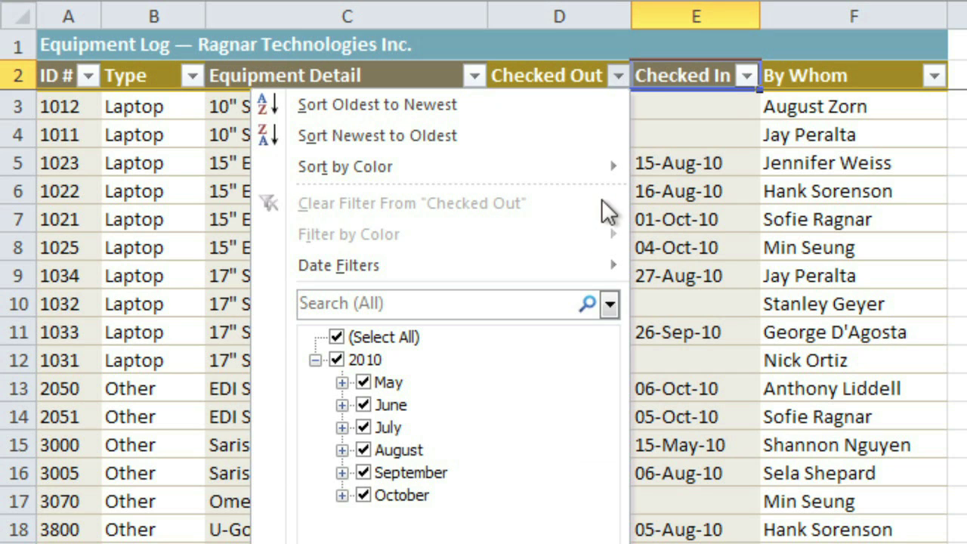
mouse_move(438, 265)
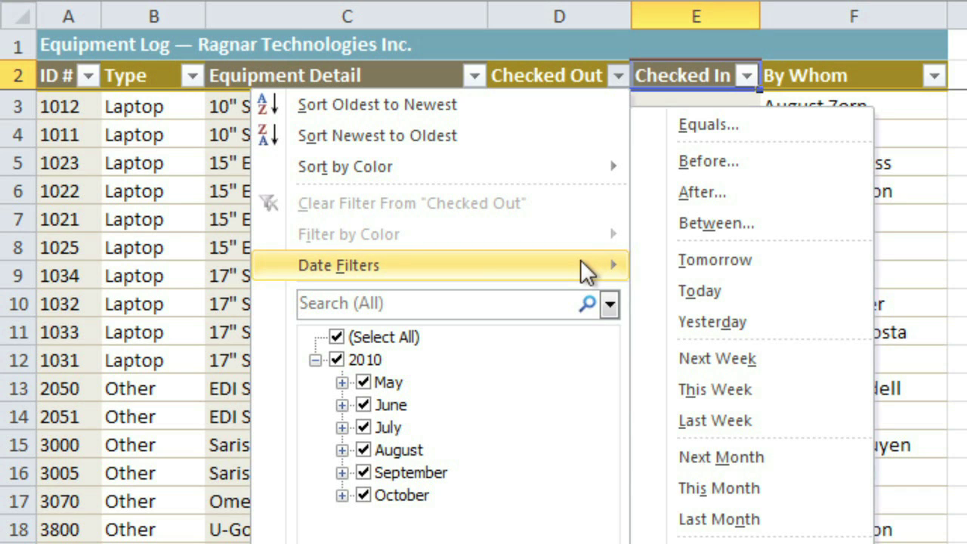
left_click(692, 391)
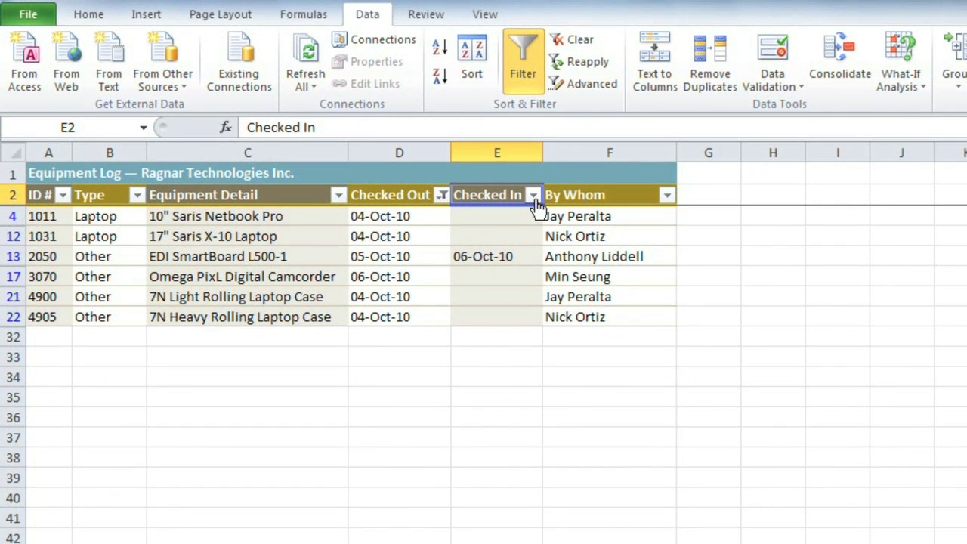
Switch AutoFilter off with the Data tab's Filter button.
left_click(524, 83)
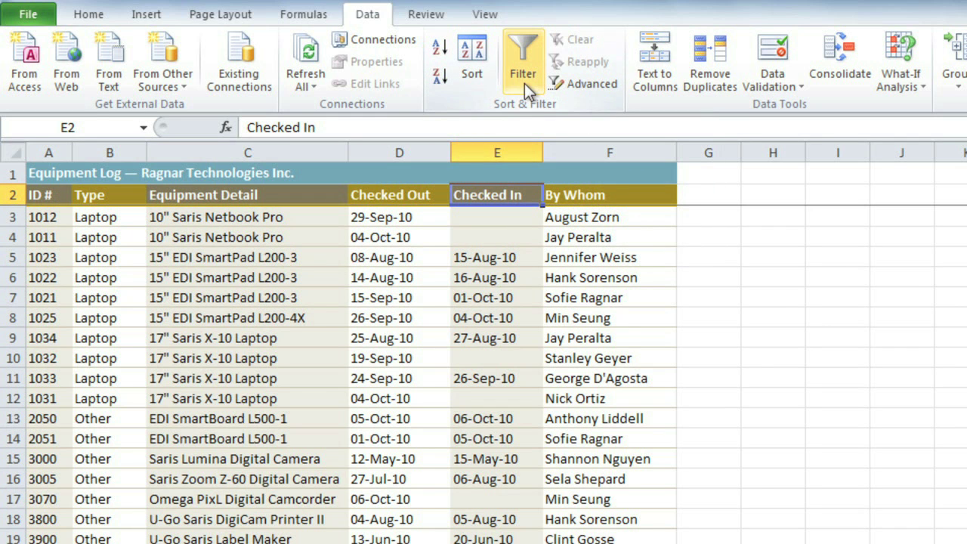